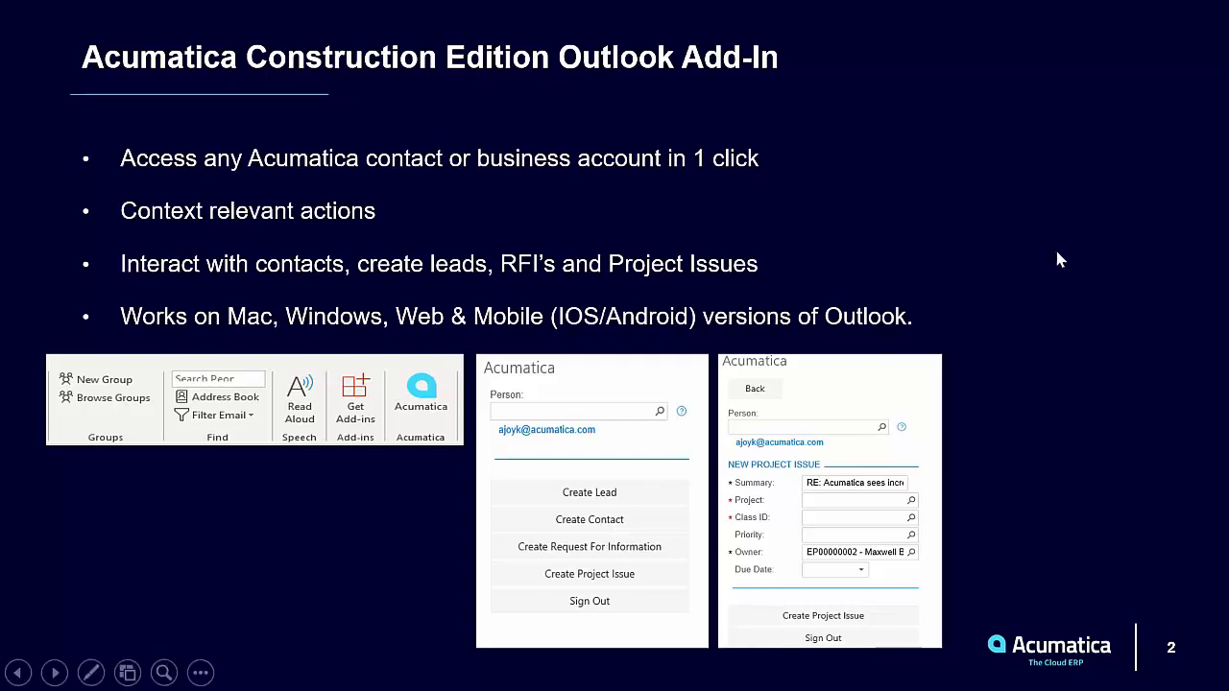
# Switch to the Acumatica Project Manager dashboard in Chrome and view the project issues list.
pyautogui.hotkey('alt', 'Tab')
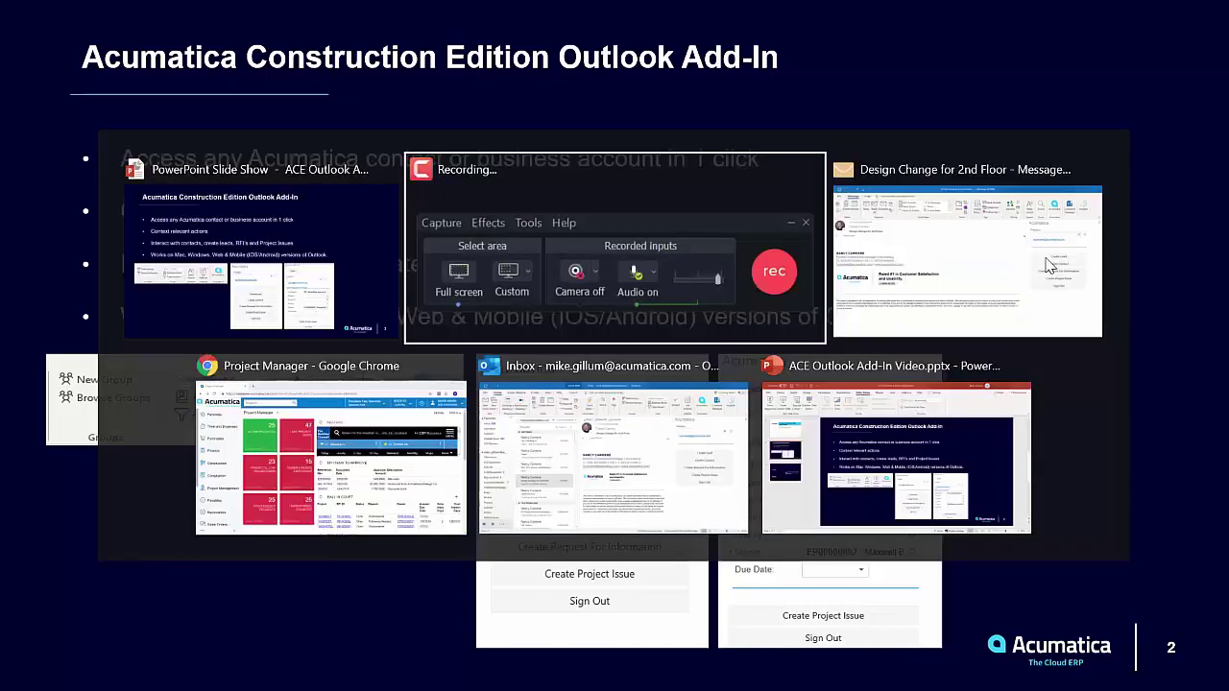
pyautogui.hotkey('alt', 'Tab')
pyautogui.hotkey('alt', 'Tab')
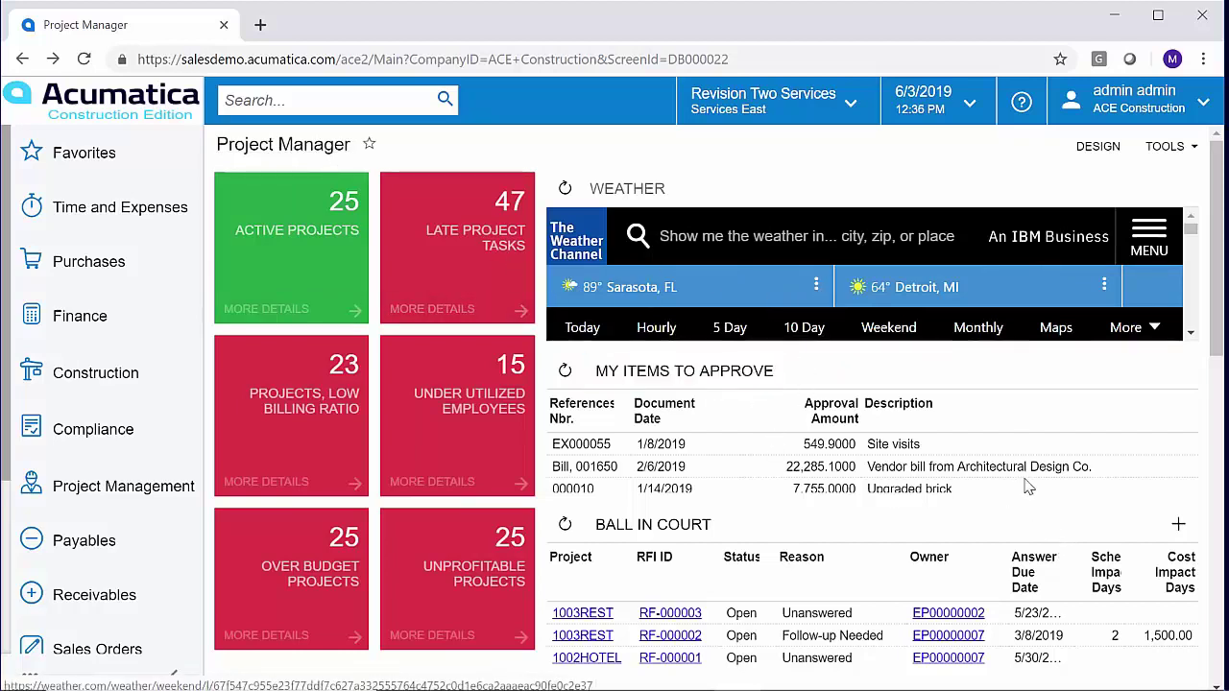
pyautogui.scroll(-3, 960, 413)
pyautogui.scroll(-2, 1027, 491)
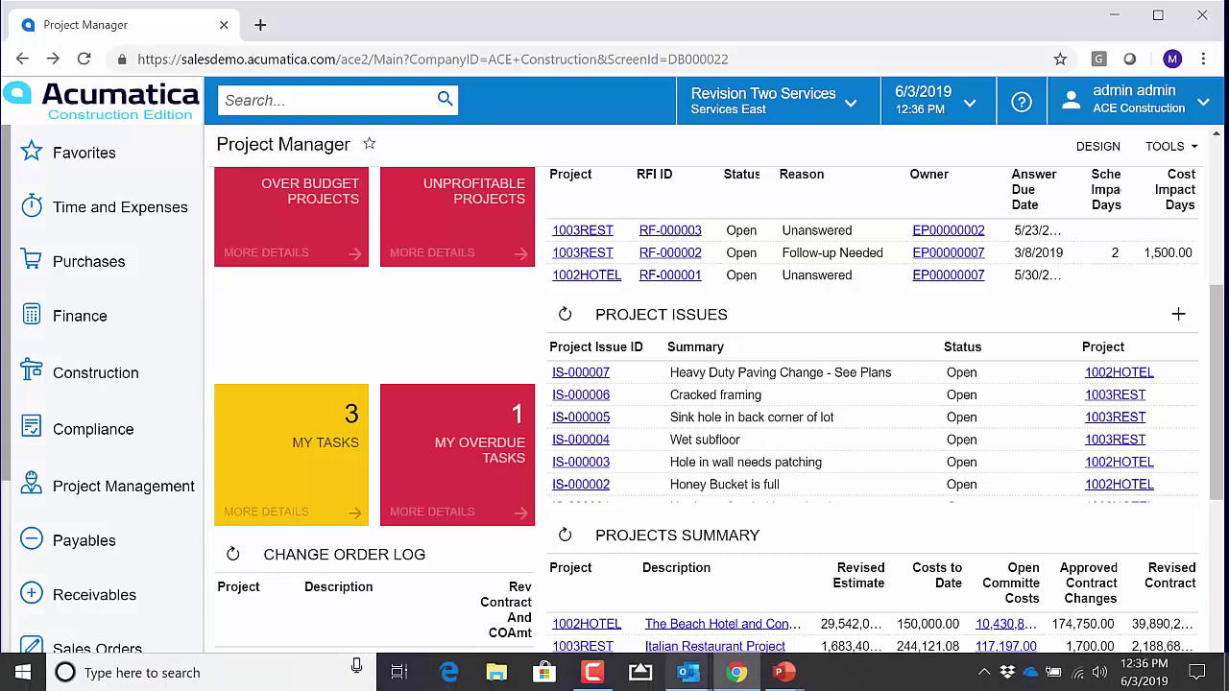
# Switch to the "Design Change for 2nd Floor" e-mail in Outlook and start a new project issue from it.
pyautogui.hotkey('alt', 'Tab')
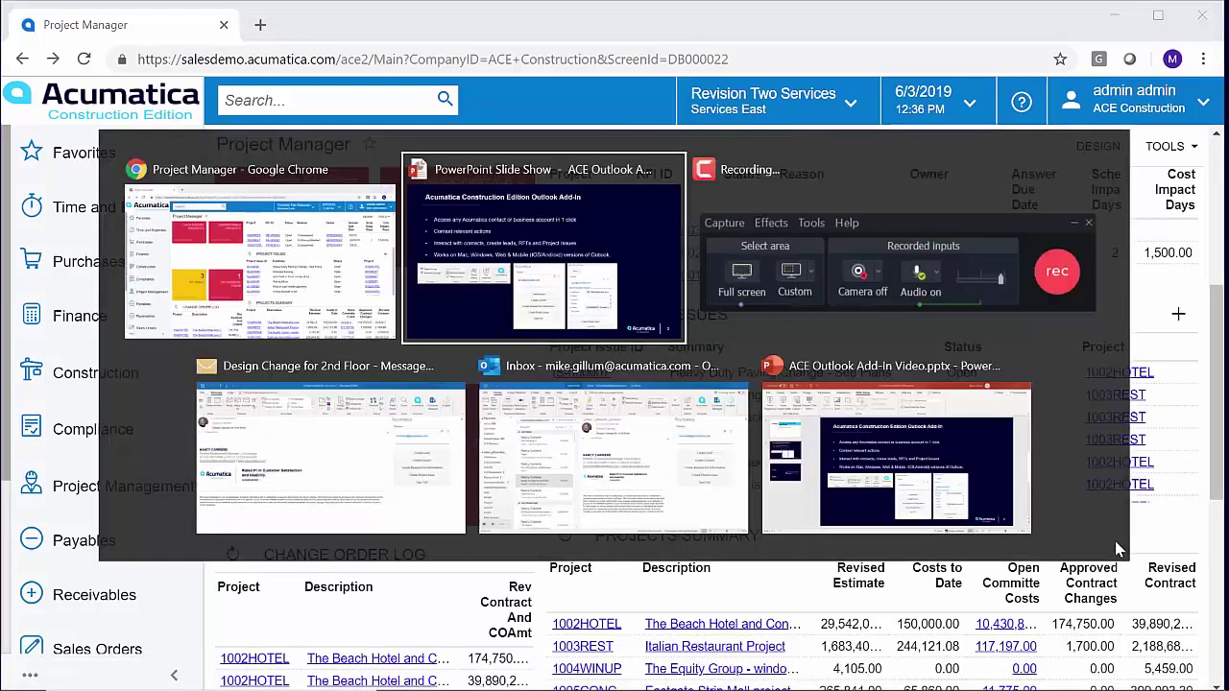
pyautogui.press('Tab')
pyautogui.press('Tab')
pyautogui.press('Tab')
pyautogui.press('Tab')
pyautogui.press('Tab')
pyautogui.press('Tab')
pyautogui.press('Tab')
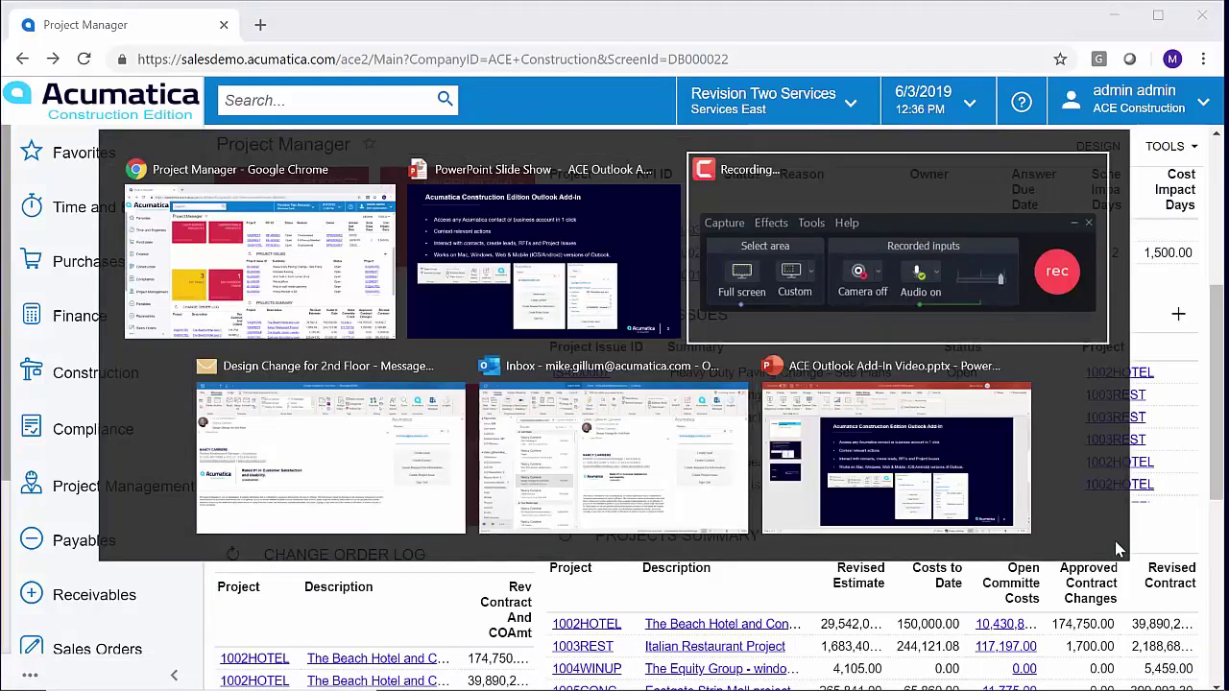
pyautogui.press('Tab')
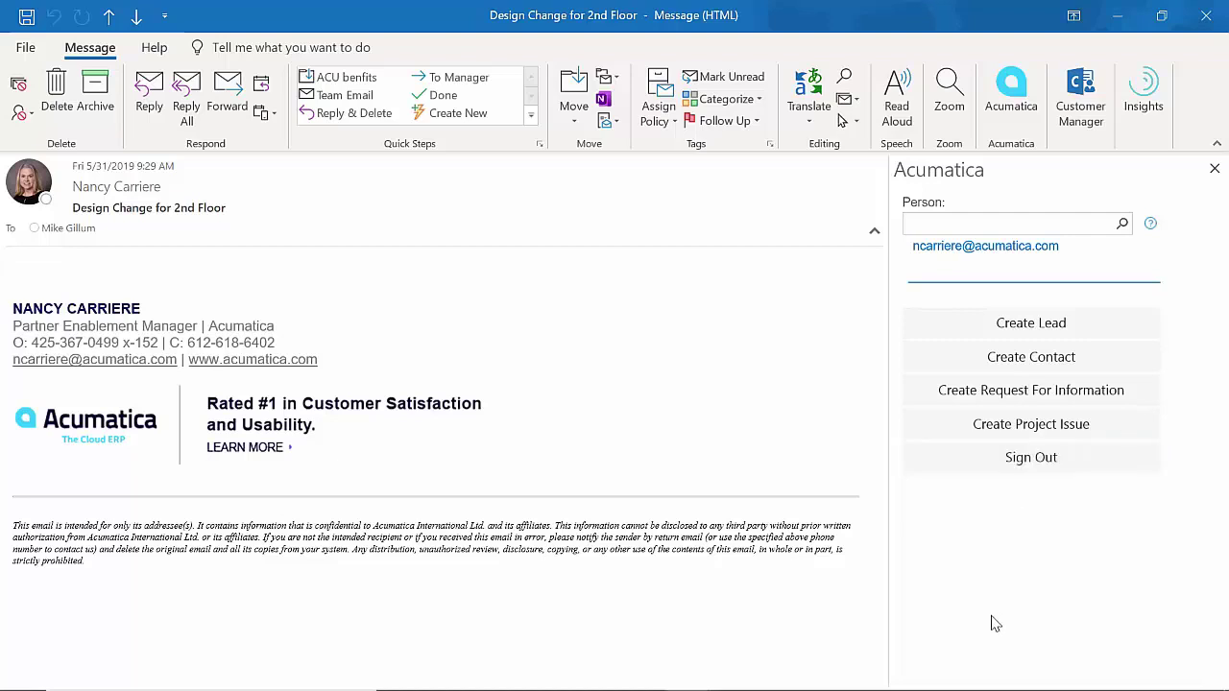
pyautogui.click(1002, 428)
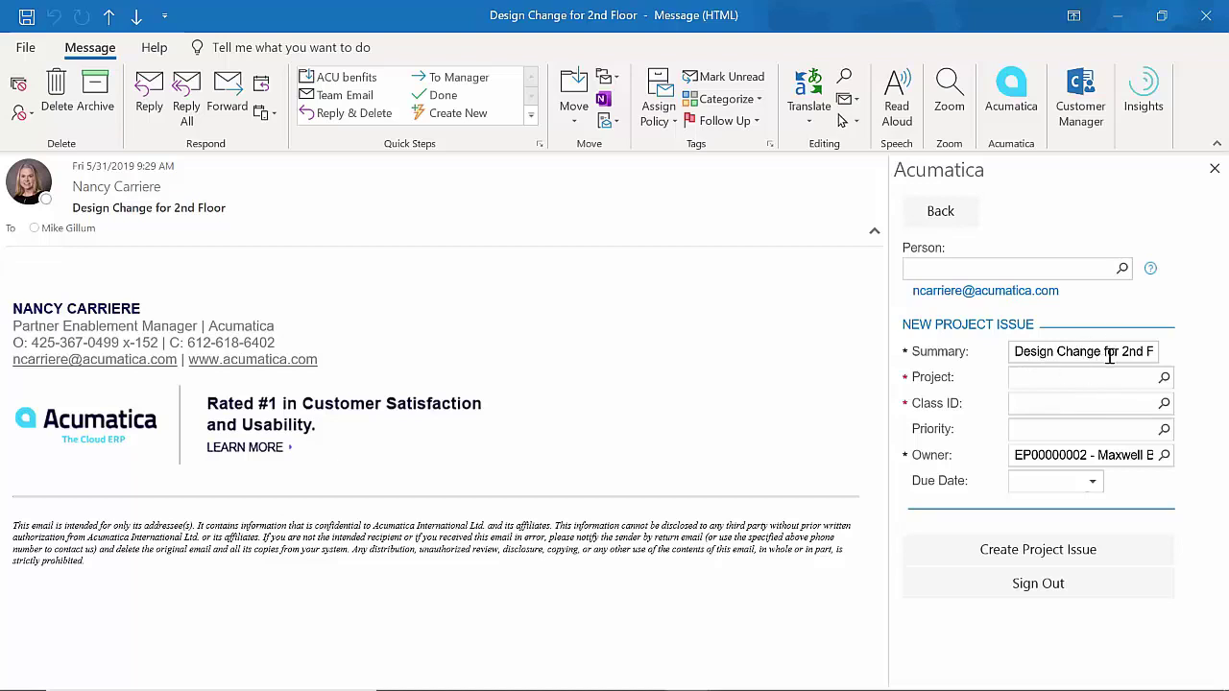
# Set the new issue's project to 1002HOTEL - The Beach Hotel and Condominiums, class ID to INFO and priority to Medium.
pyautogui.click(1164, 377)
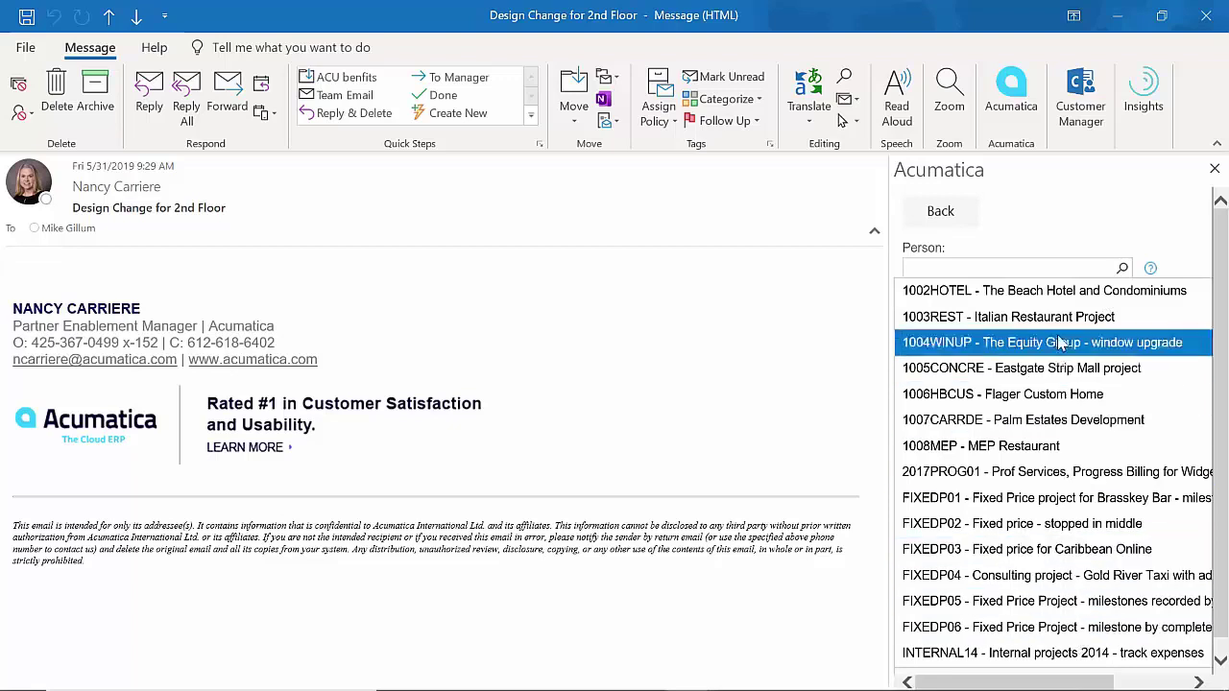
pyautogui.click(1067, 291)
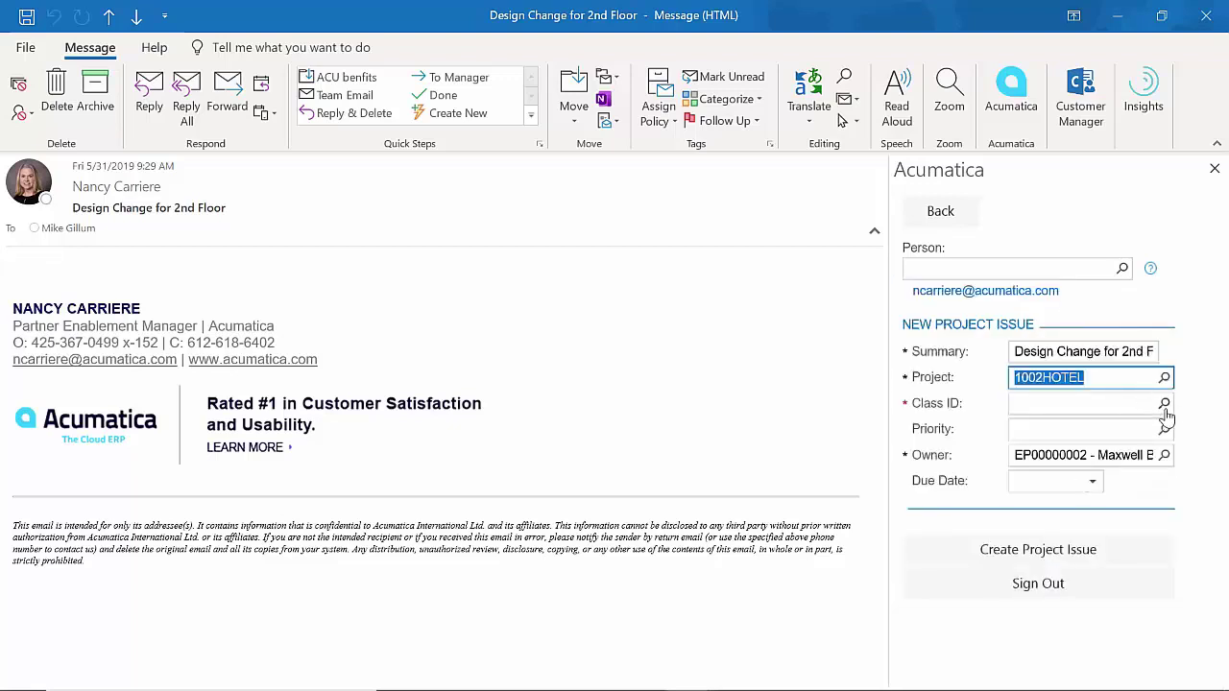
pyautogui.click(1164, 405)
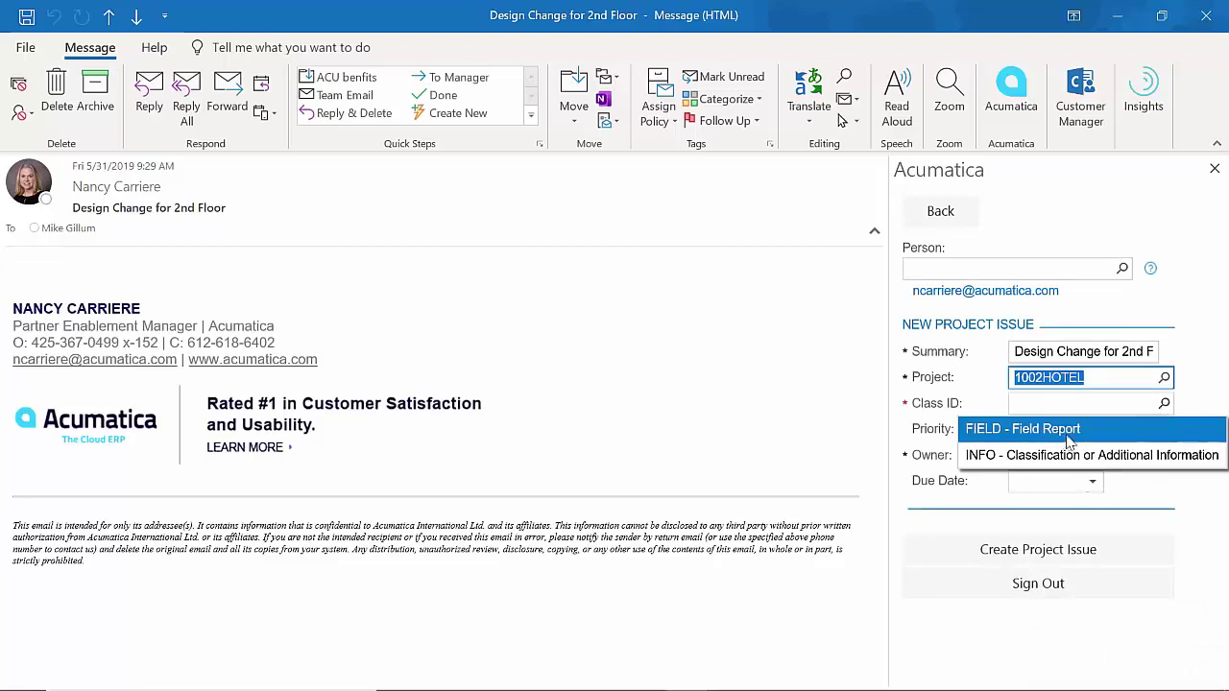
pyautogui.click(1099, 456)
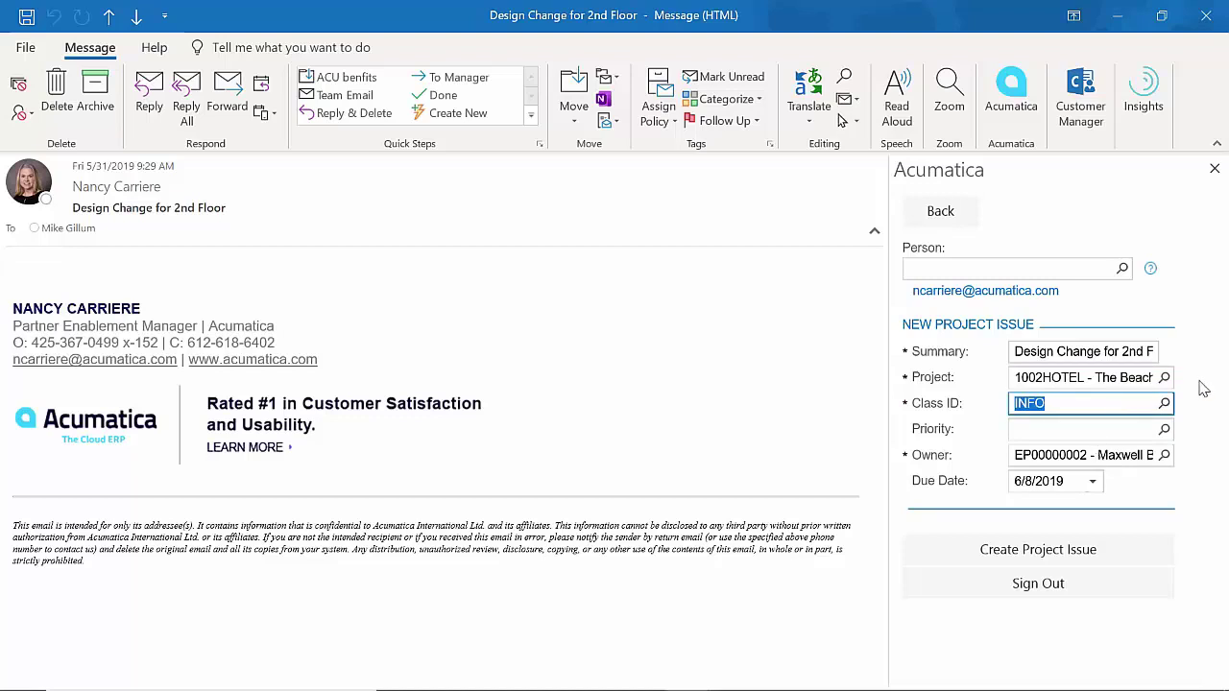
pyautogui.click(1165, 431)
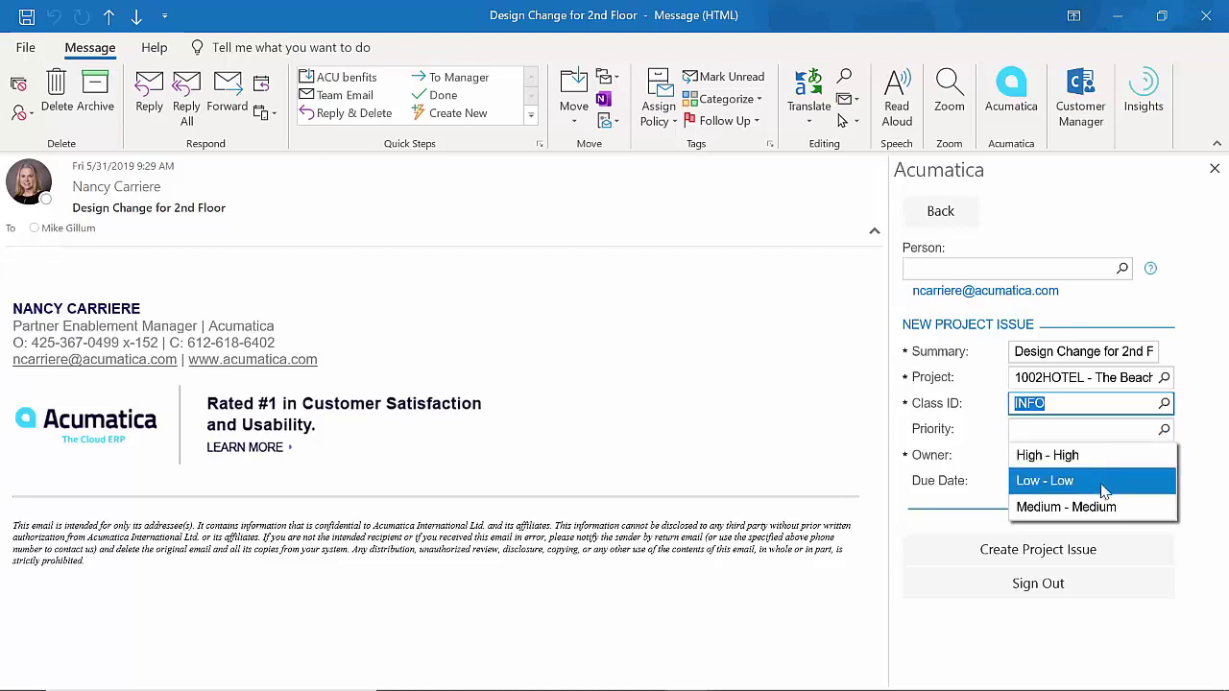
pyautogui.click(1100, 509)
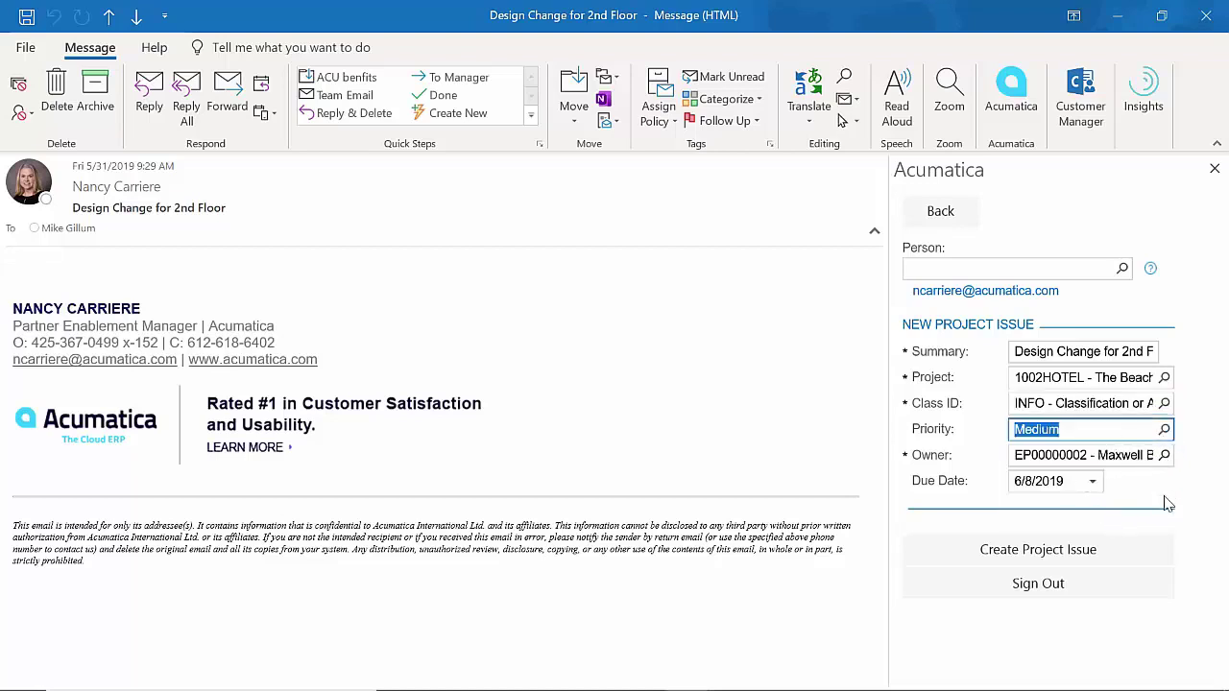
# Set the issue's due date to 6/4/2019 and create the project issue.
pyautogui.click(1094, 477)
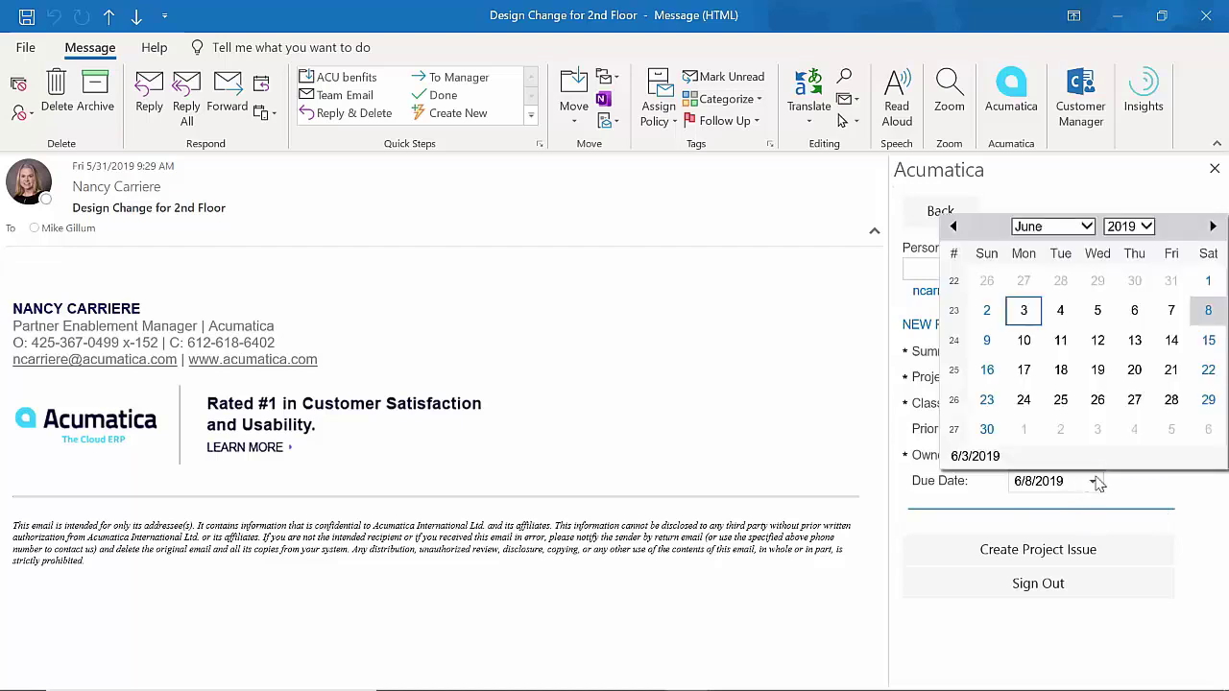
pyautogui.click(1059, 315)
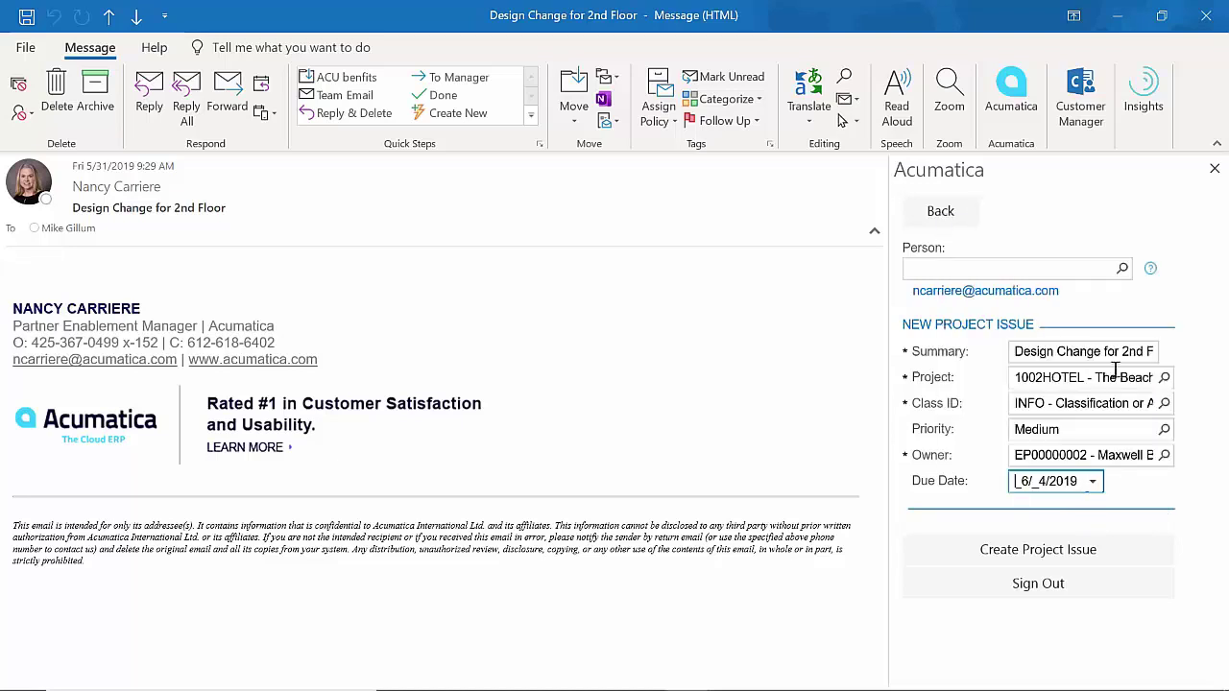
pyautogui.click(1100, 555)
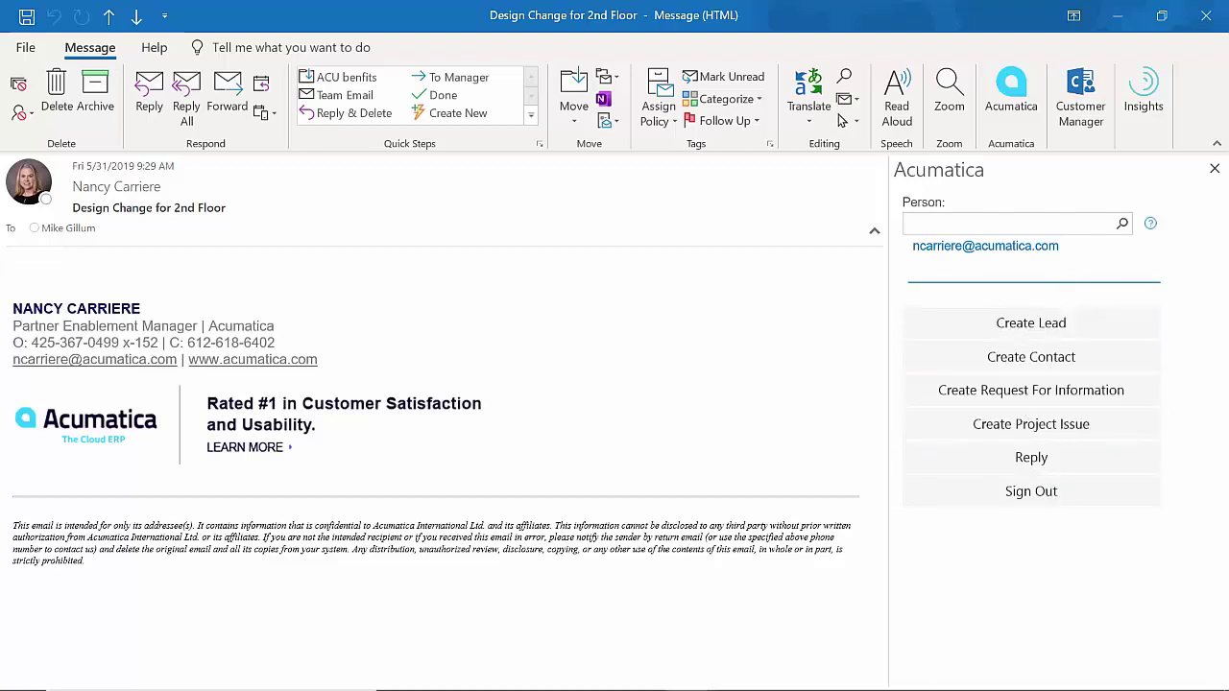
# Switch to Chrome and reload the Project Manager dashboard to check the updated project issues list.
pyautogui.moveTo(788, 685)
pyautogui.click(737, 672)
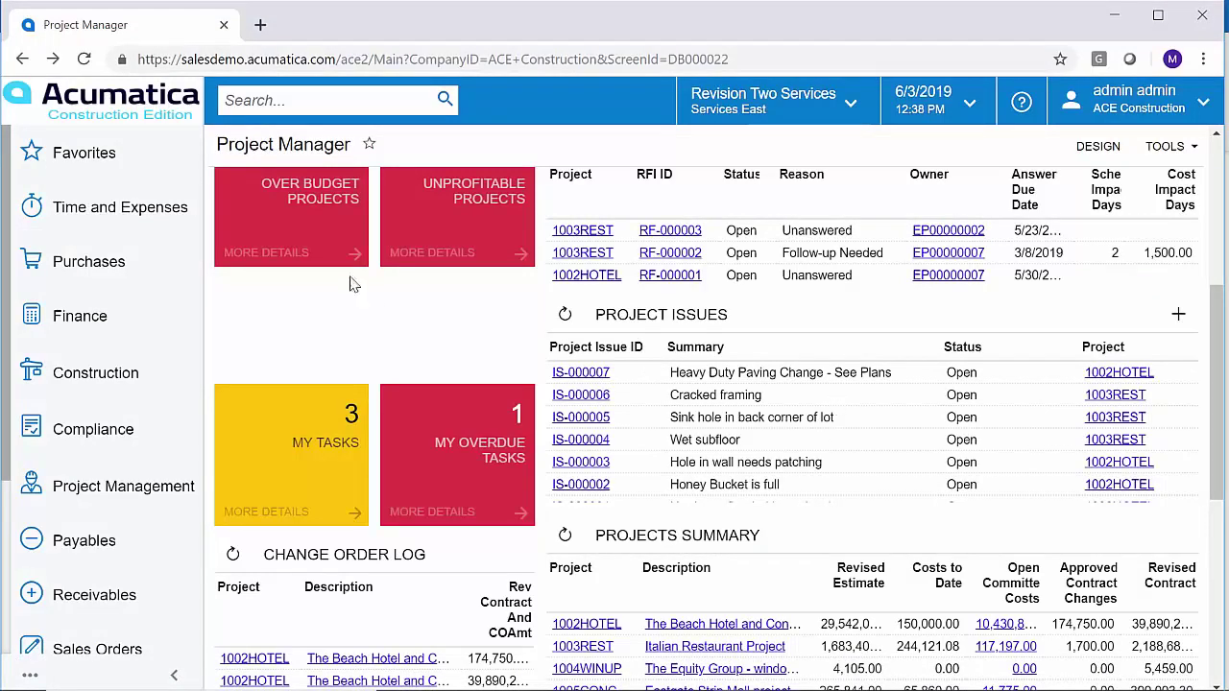
pyautogui.click(84, 58)
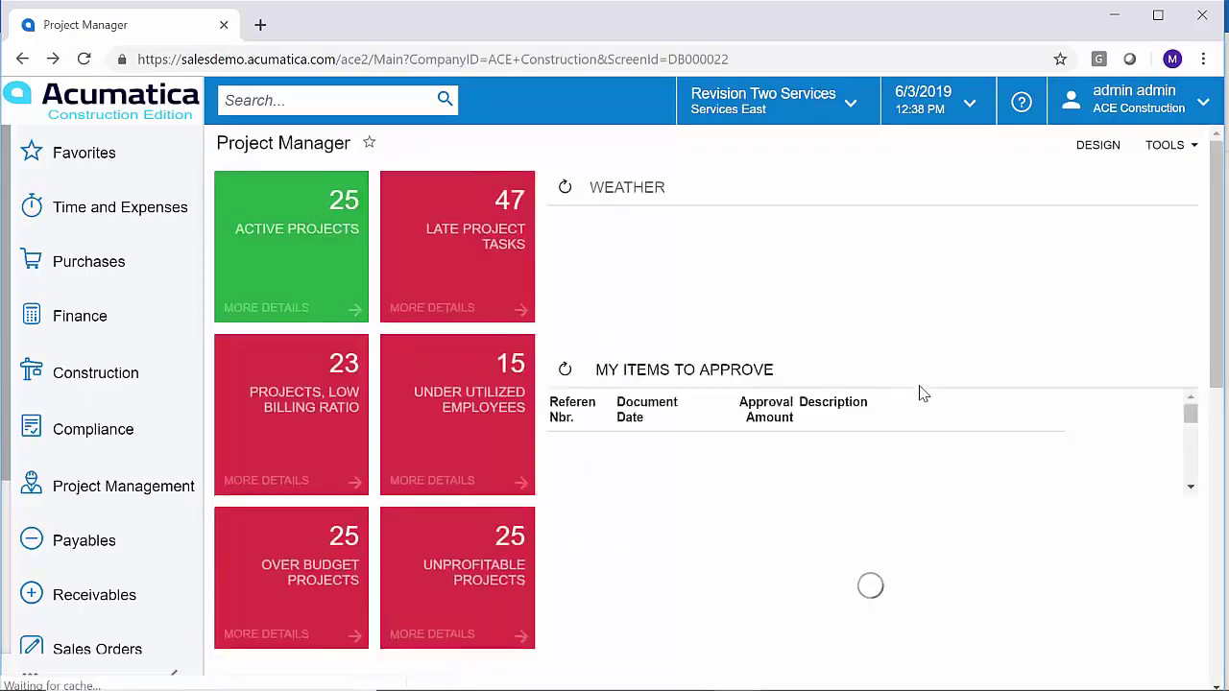
pyautogui.scroll(-4, 920, 394)
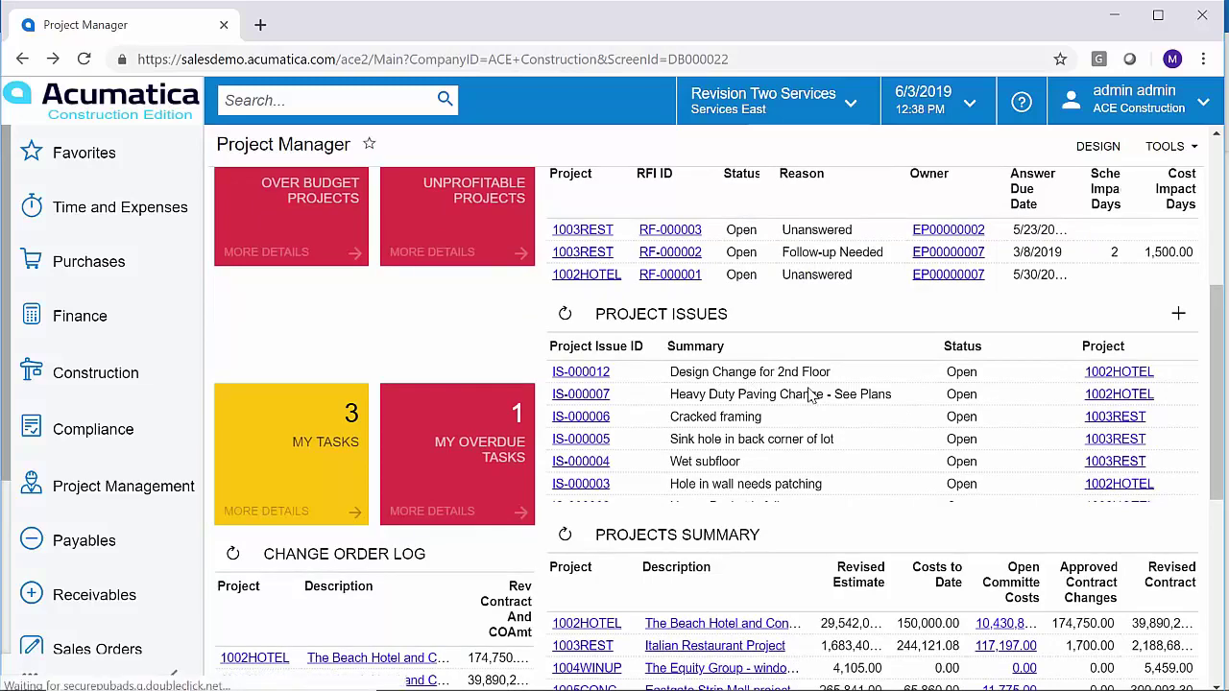
# Open the "Design Change for 2nd Floor" project issue and review its fields and e-mail details.
pyautogui.click(595, 373)
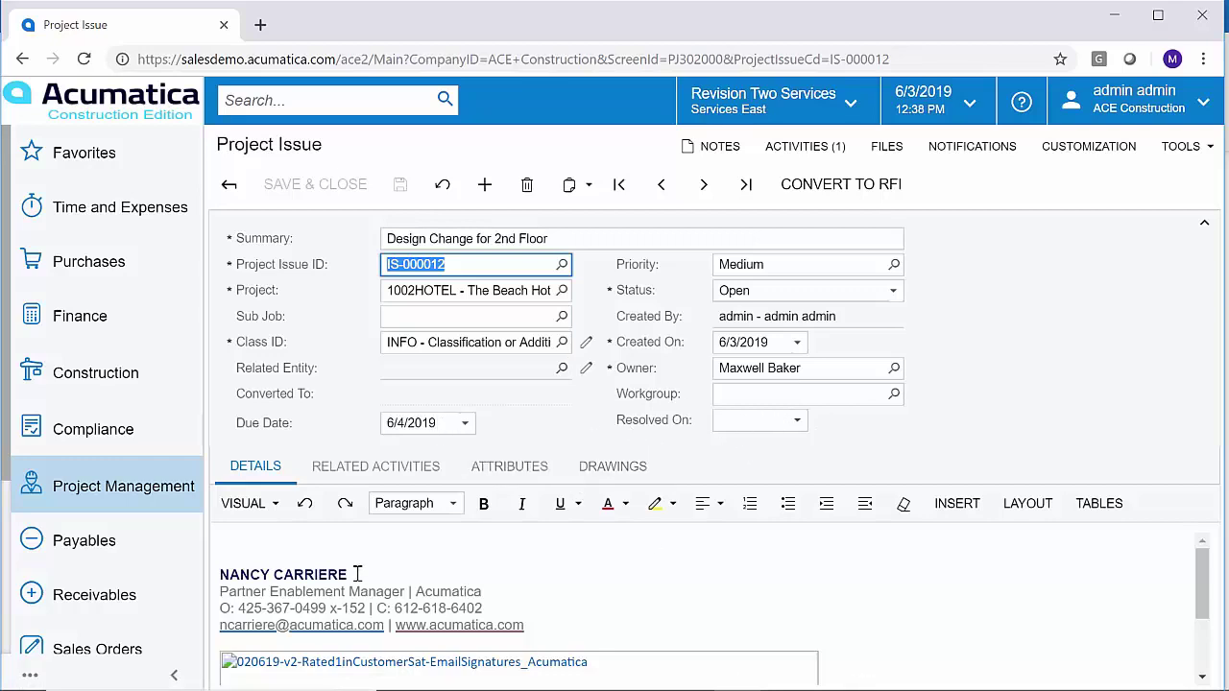
pyautogui.click(326, 551)
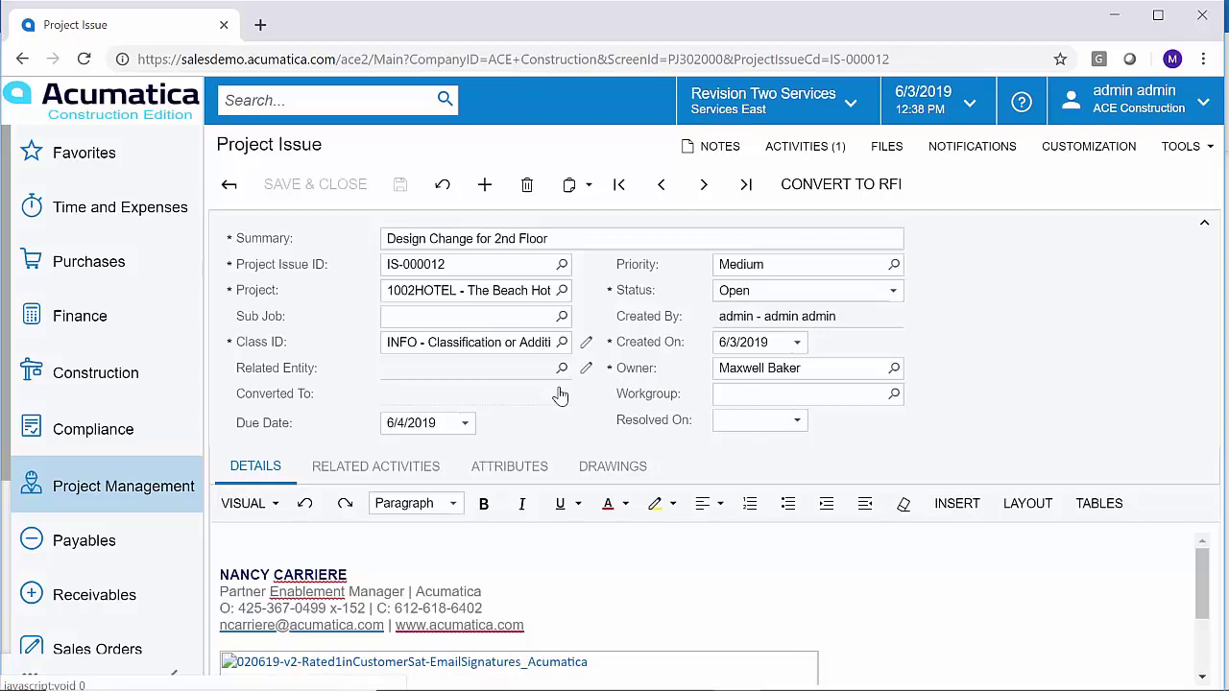
# Switch from the project issue in Chrome to another open window.
pyautogui.hotkey('alt', 'Tab')
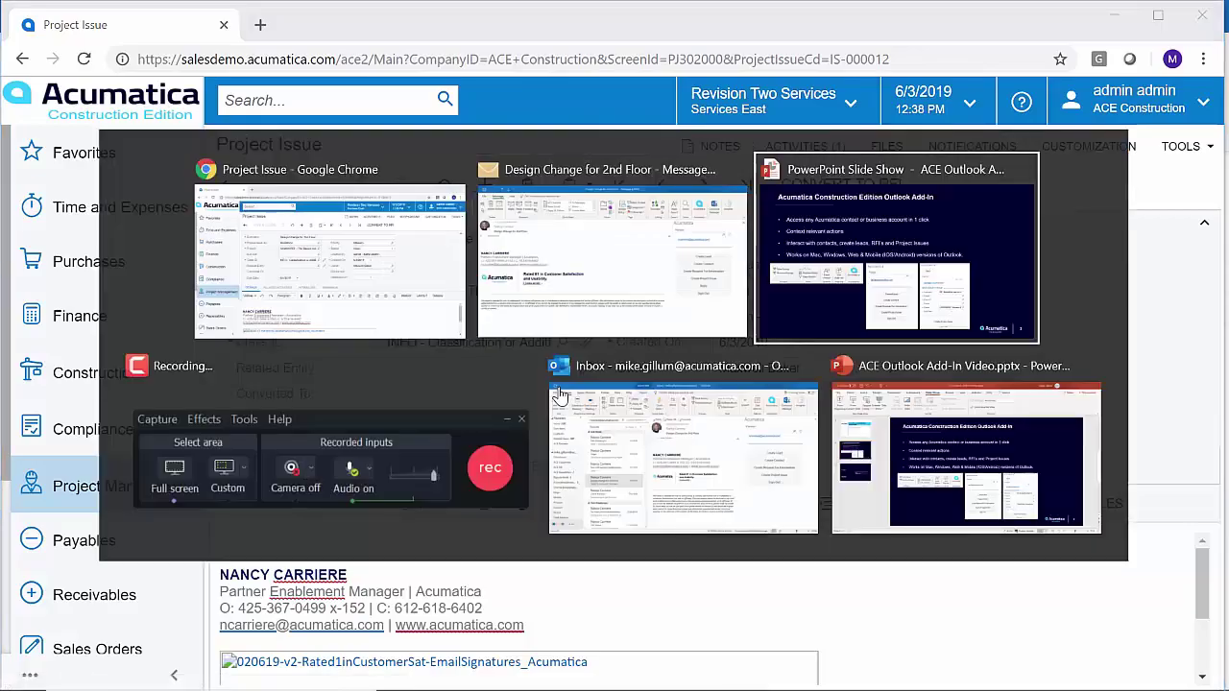